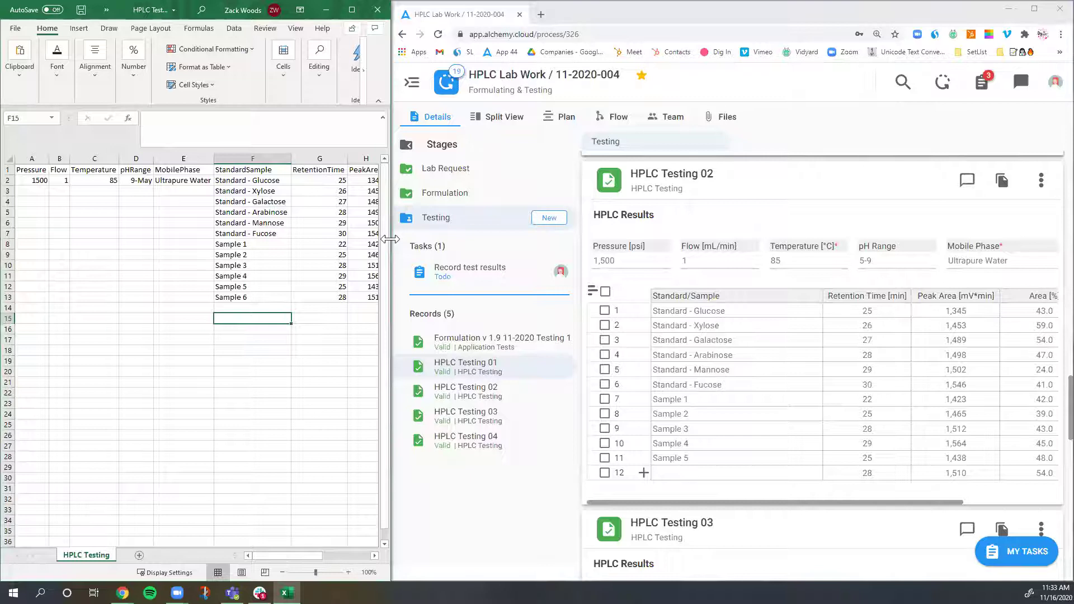
- Narrow the Excel window and maximize the browser window showing the HPLC lab work process
left_click_drag(390, 238, 366, 263)
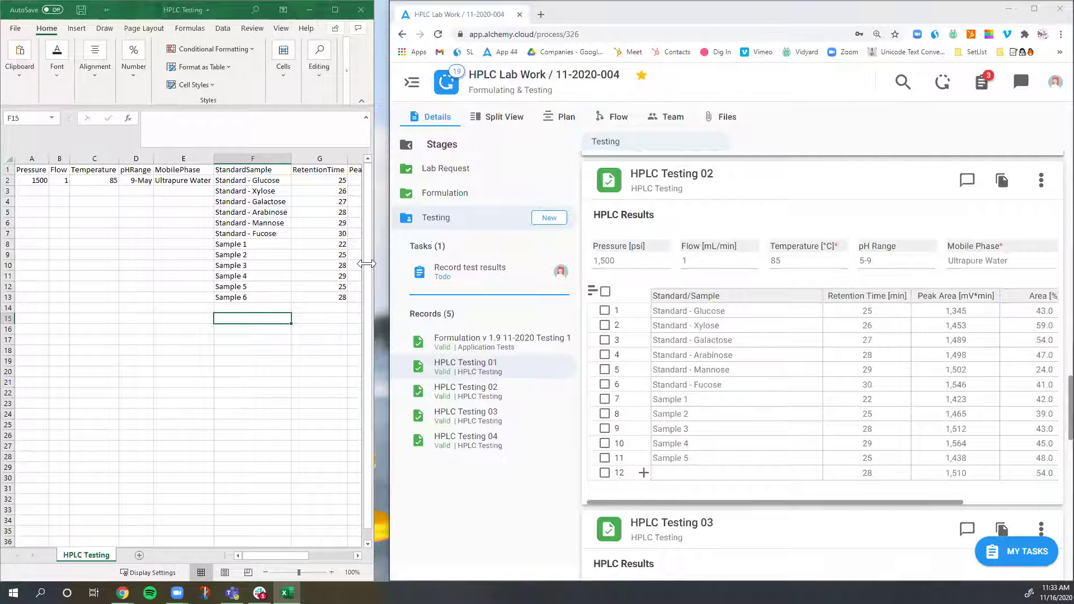
left_click_drag(367, 263, 218, 264)
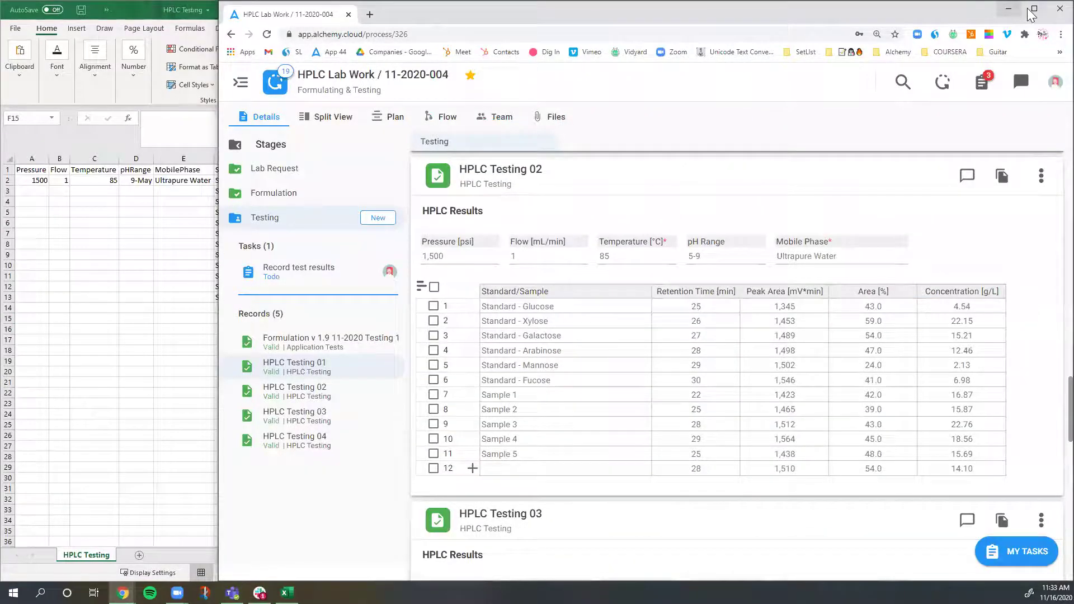
left_click(1033, 10)
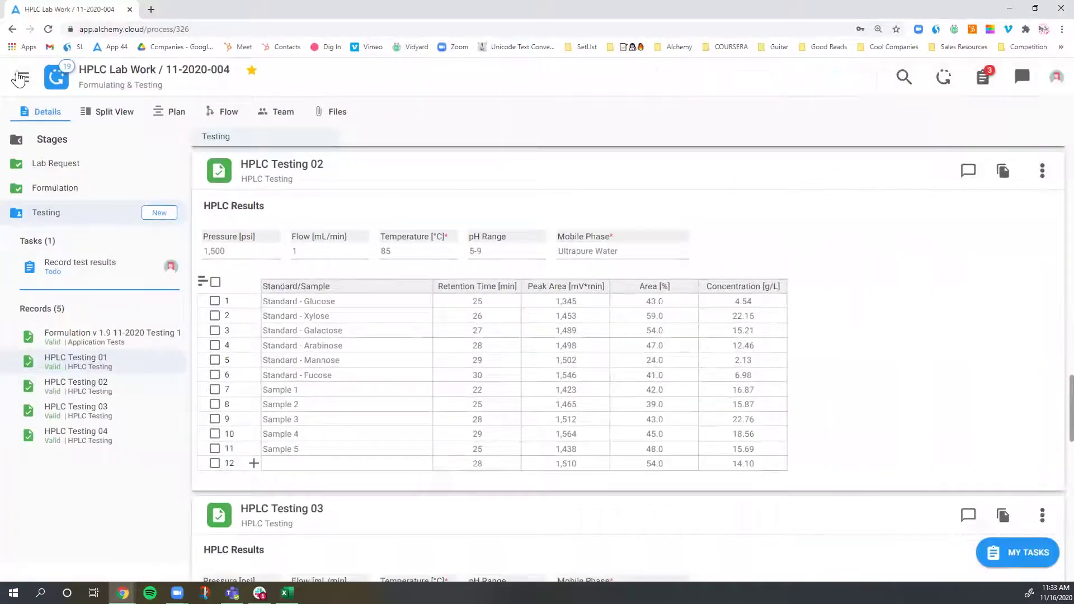
- Open the HPLC Lab Work / 11-2020-004 process from My Assignments
left_click(20, 79)
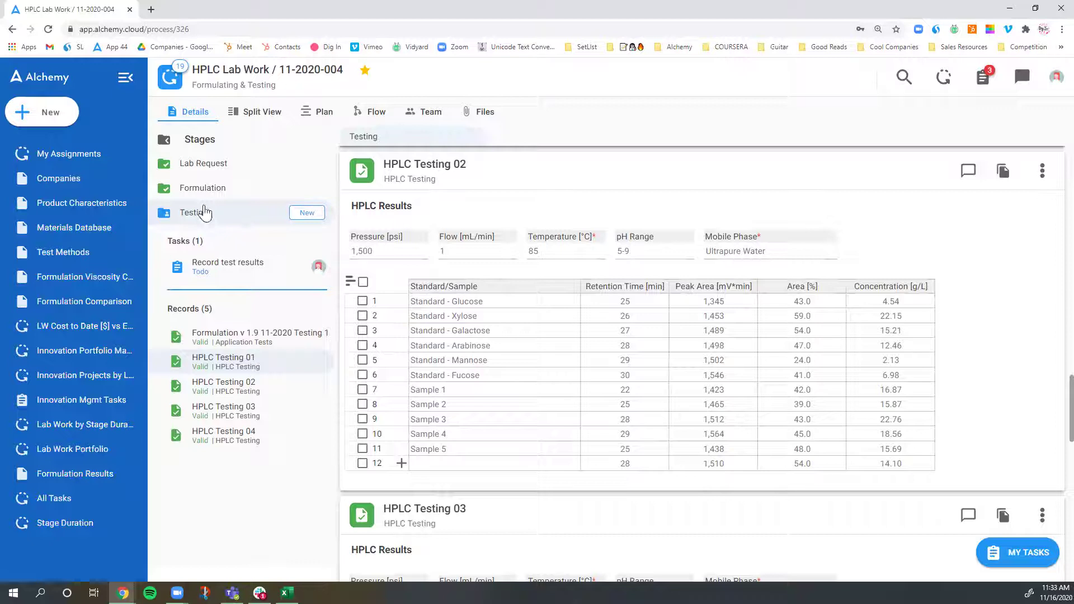
left_click(68, 158)
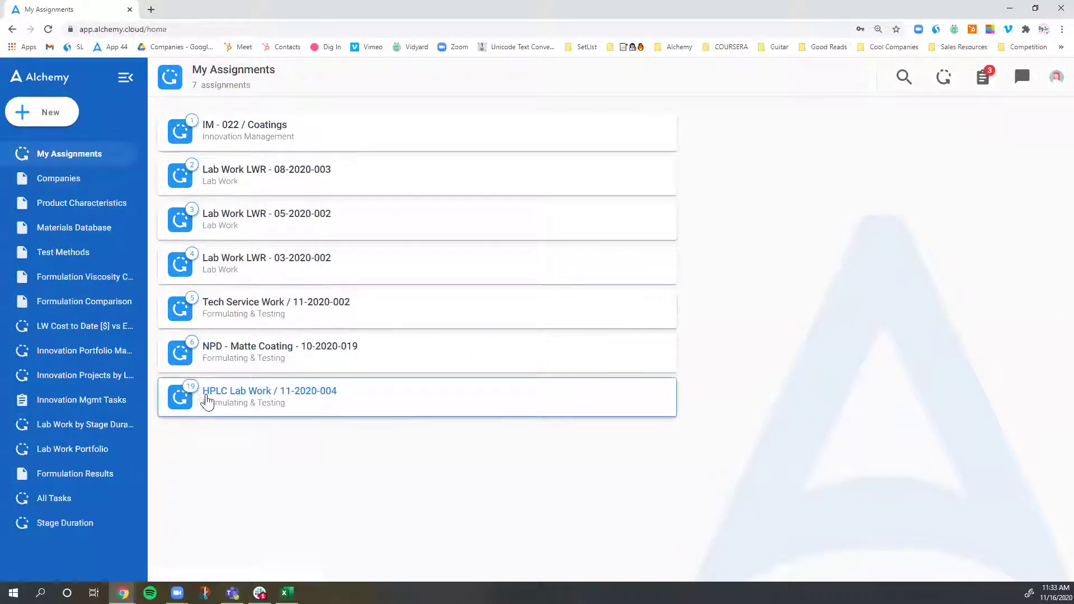
left_click(235, 407)
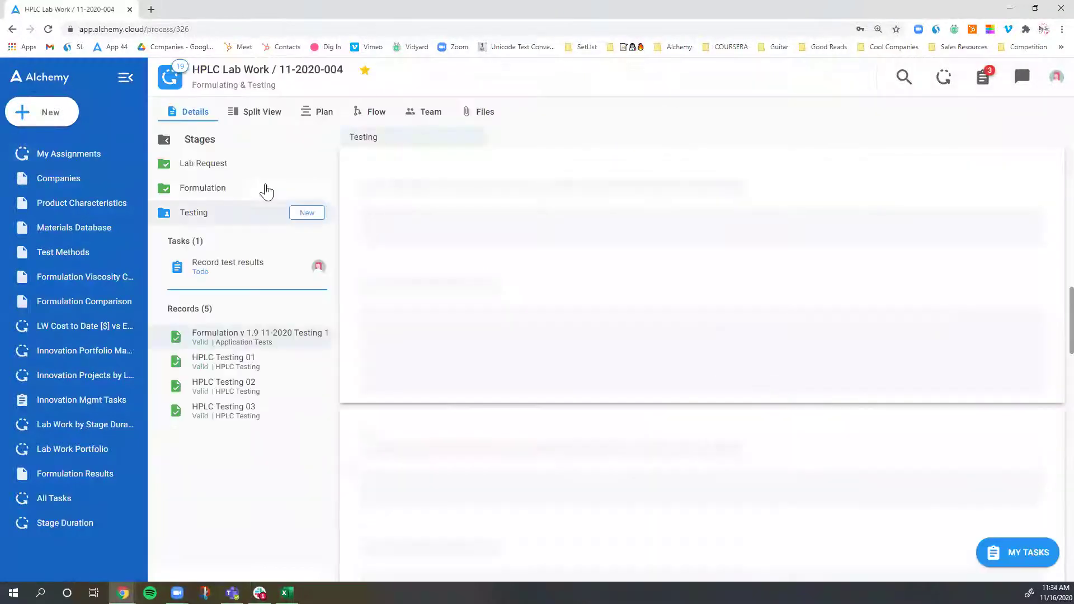
- Collapse the main navigation and view the HPLC Testing 01 and HPLC Testing 04 records of the Testing stage
left_click(125, 77)
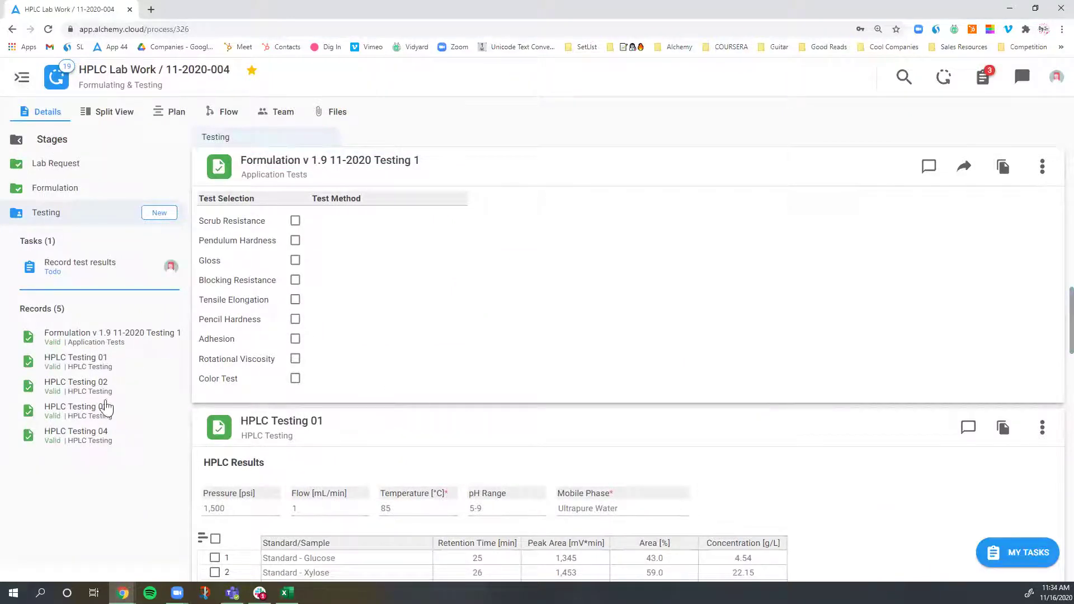
left_click(84, 361)
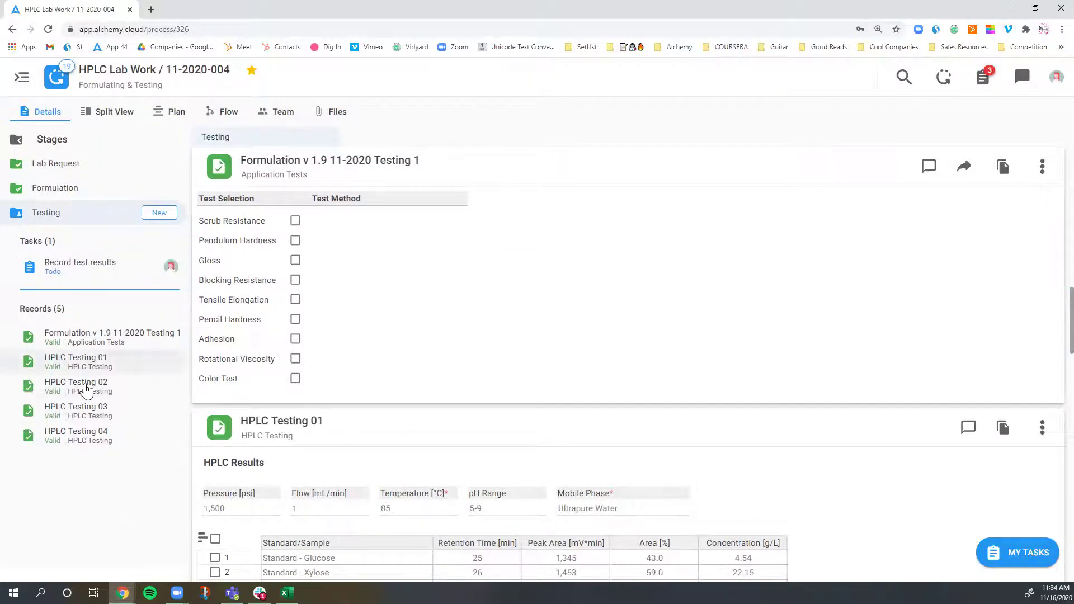
left_click(85, 436)
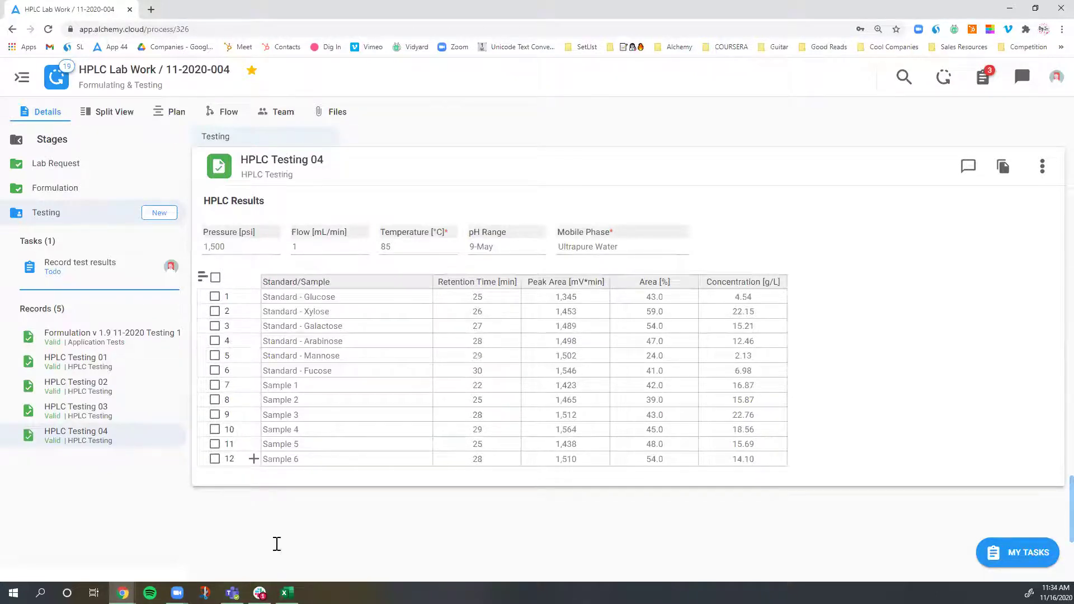
- Switch to Excel, widen the window to show all HPLC Testing columns, and review the headers and the standard and sample rows
left_click(287, 593)
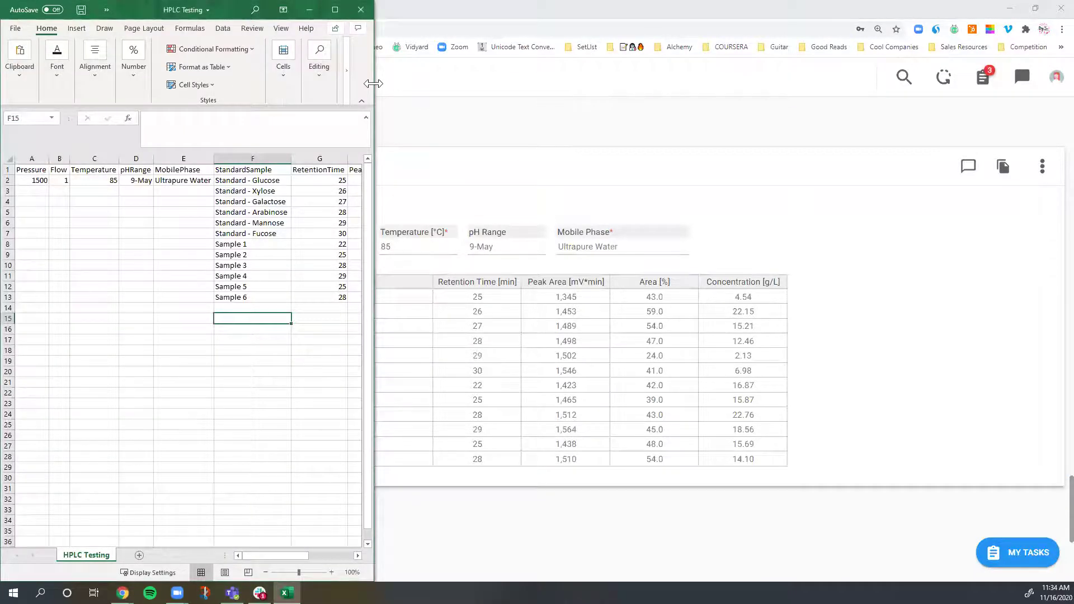
left_click_drag(373, 83, 806, 83)
left_click(340, 330)
left_click(35, 168)
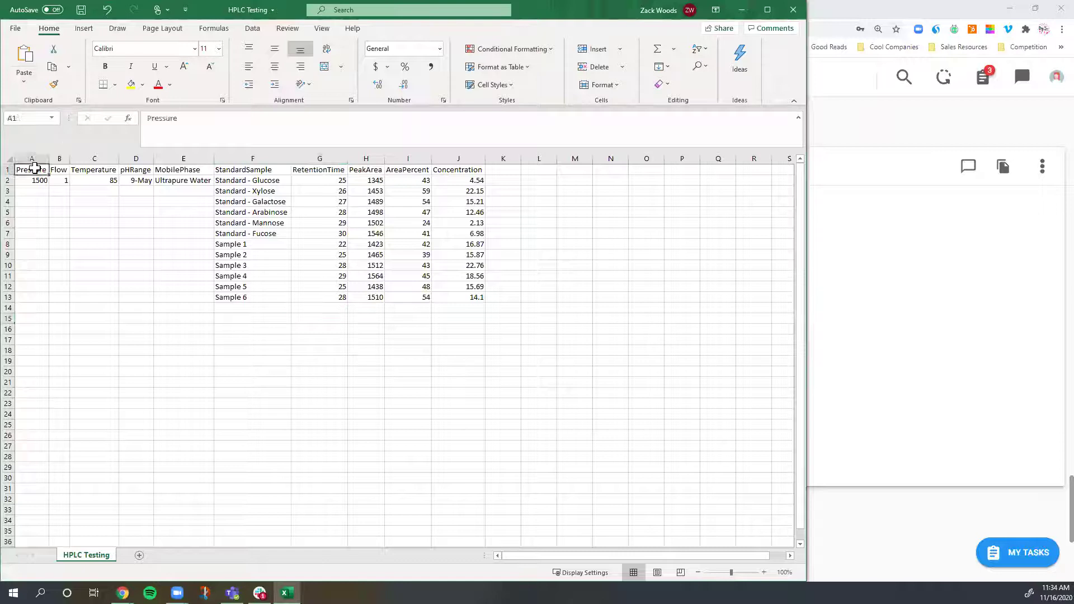
left_click(104, 169)
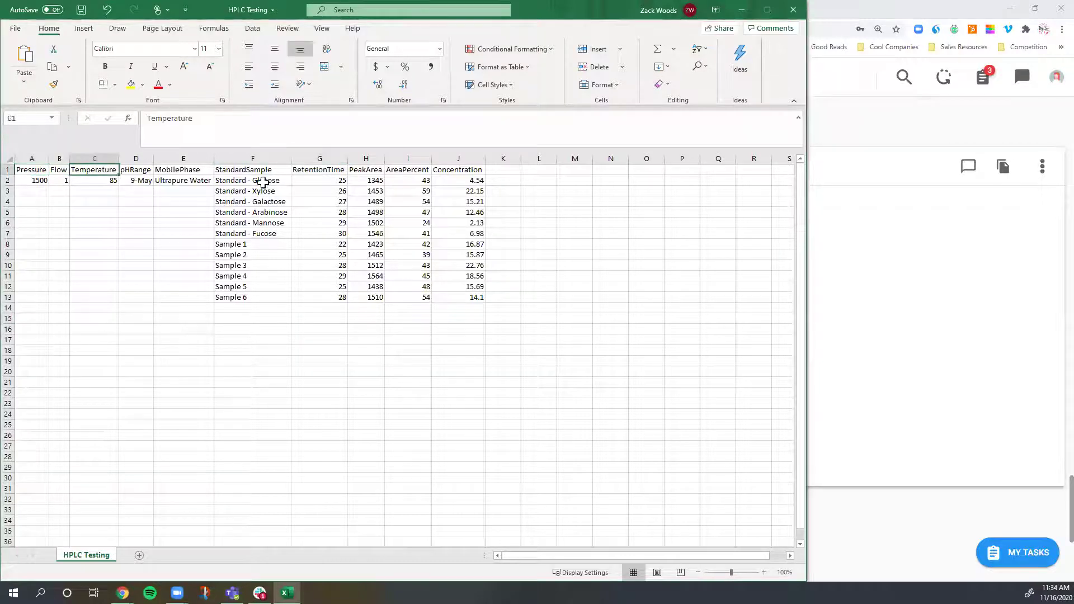
left_click_drag(258, 178, 262, 297)
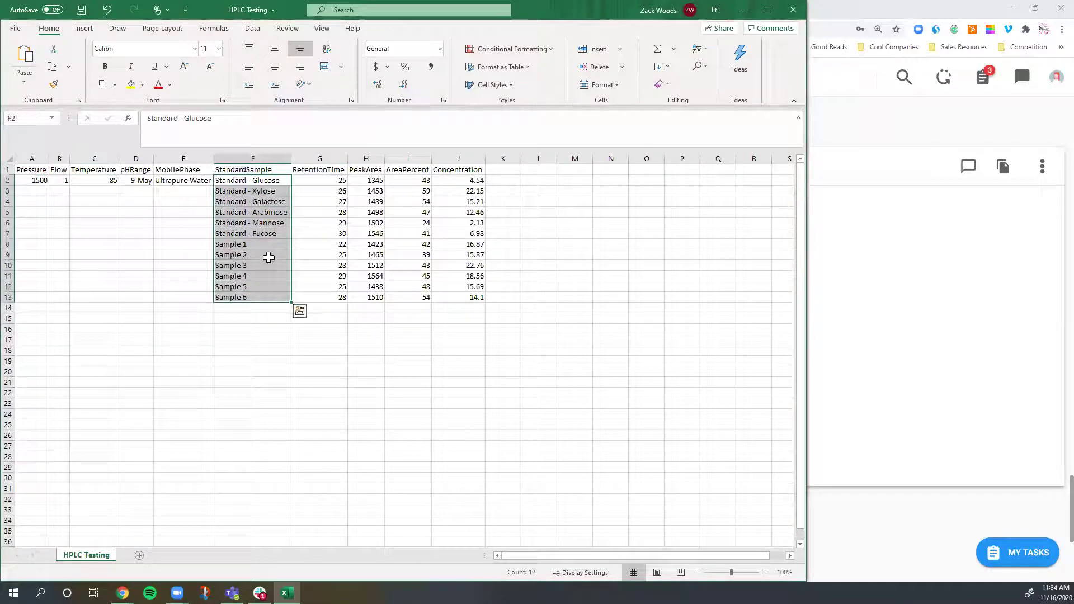
left_click(255, 180)
left_click(267, 297)
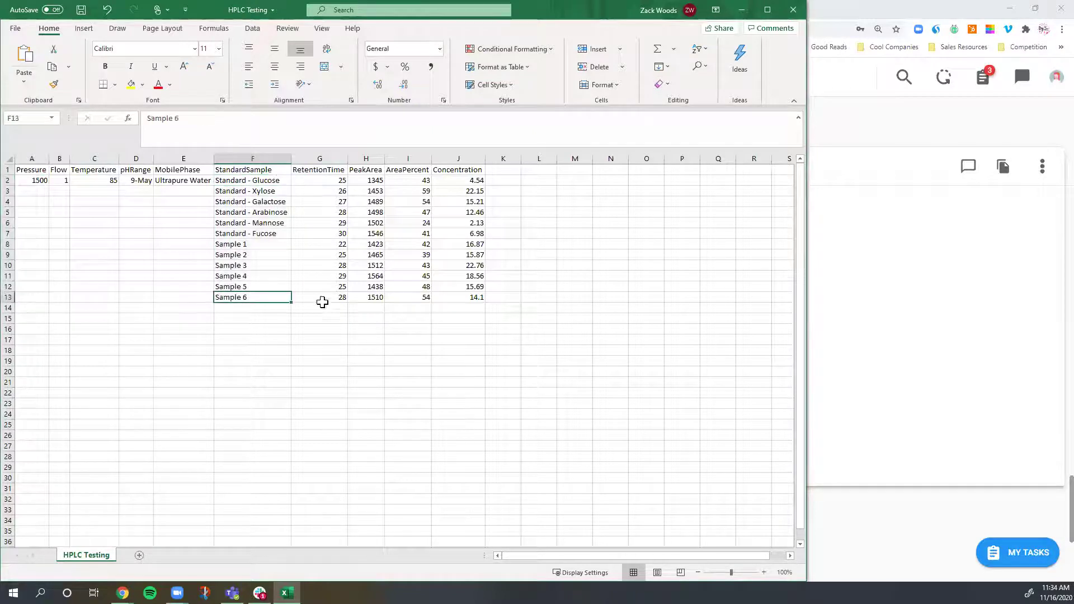
- Switch back to Alchemy in the browser and add a new HPLC Testing record to the Testing stage
left_click(892, 10)
left_click(157, 215)
mouse_move(168, 261)
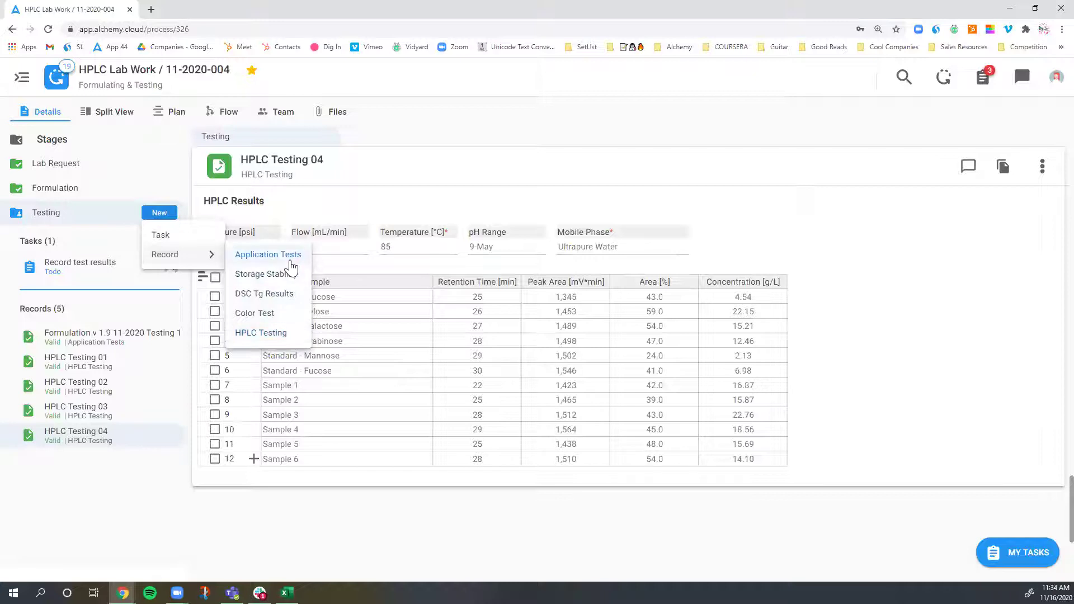
left_click(282, 336)
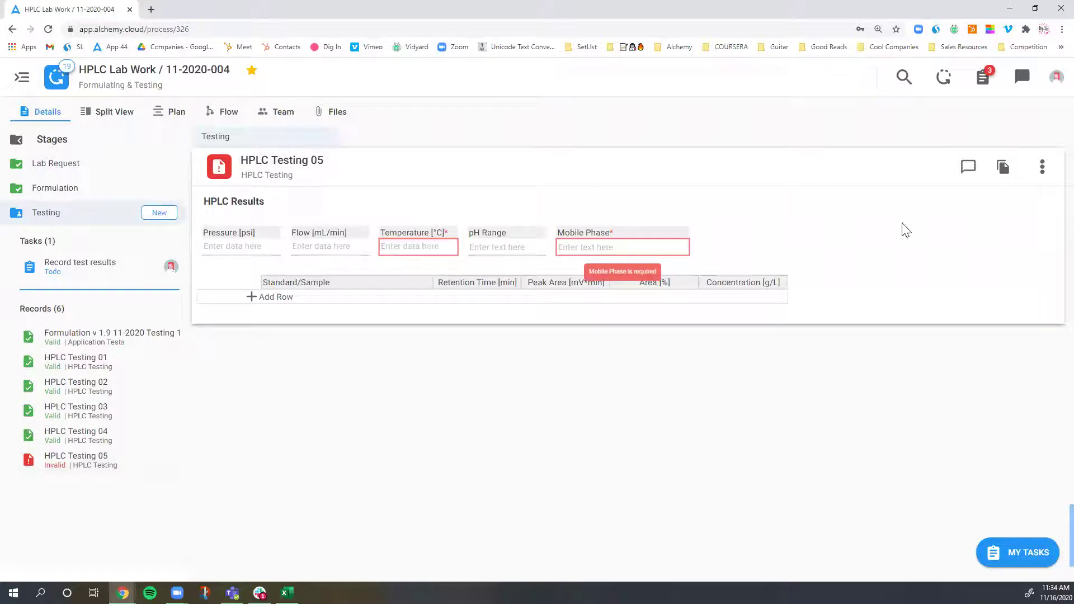
- Import the HPLC Testing CSV file from the Desktop into the new HPLC Testing 05 record
left_click(1042, 168)
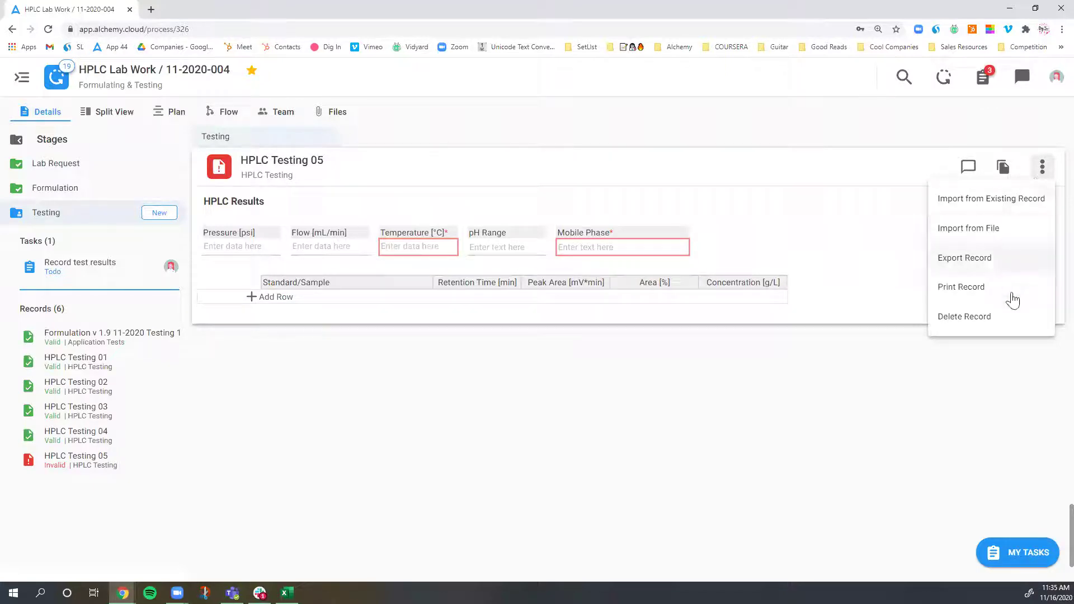
left_click(964, 238)
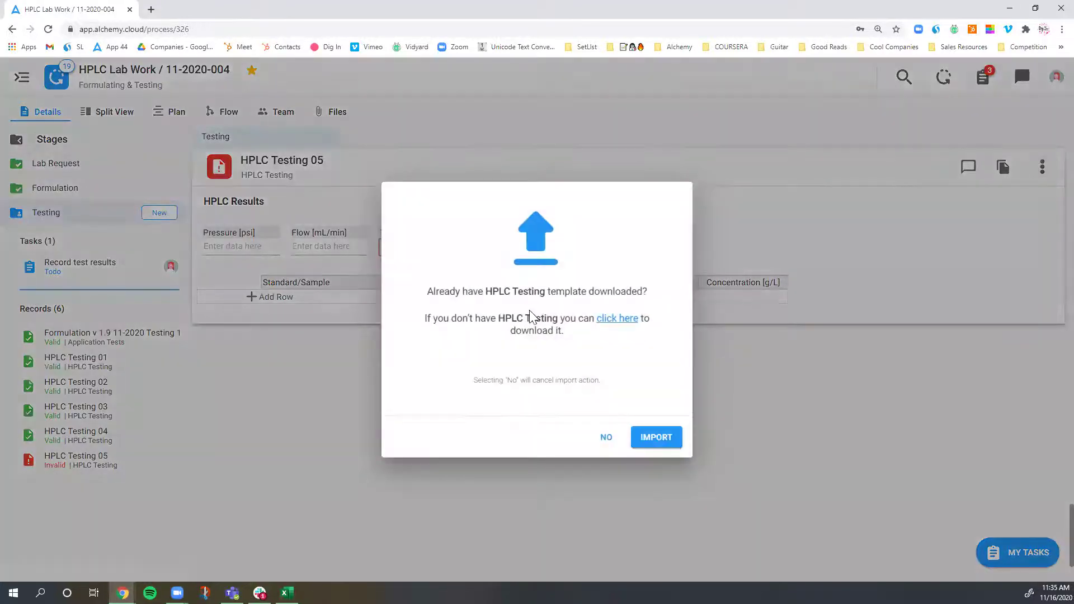
left_click(657, 442)
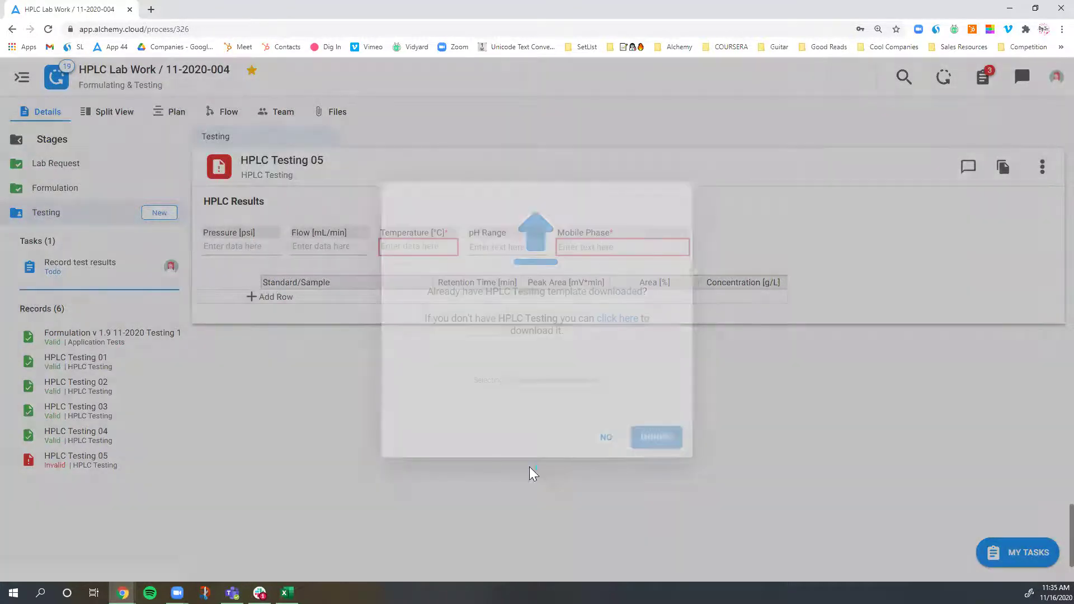
left_click(124, 83)
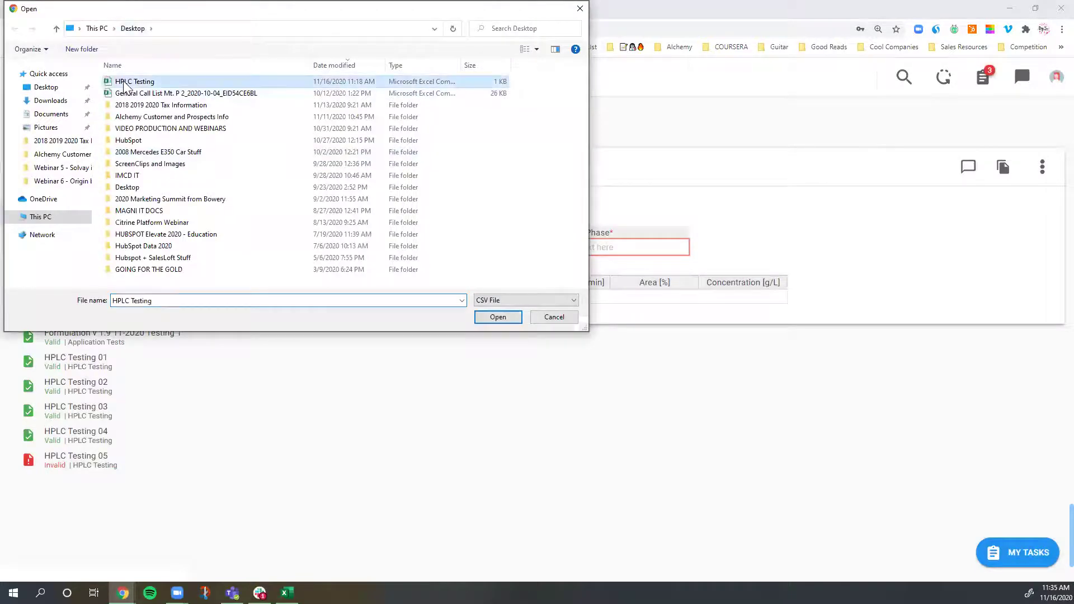
left_click(494, 316)
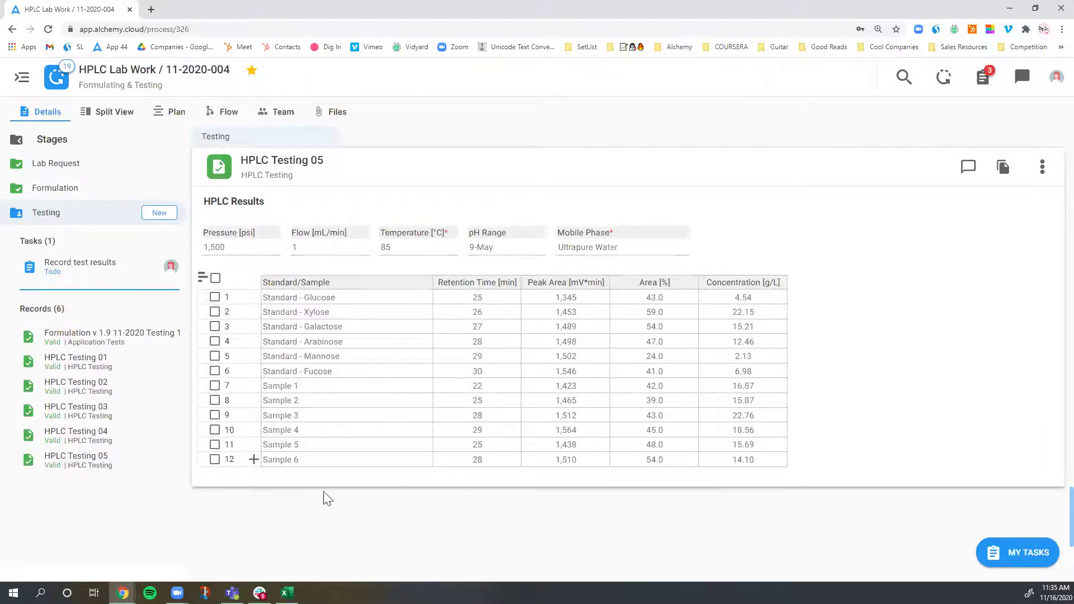
- Check the Standard - Xylose retention time in HPLC Testing 05 and bring up the new-record choices for the Testing stage
left_click(505, 313)
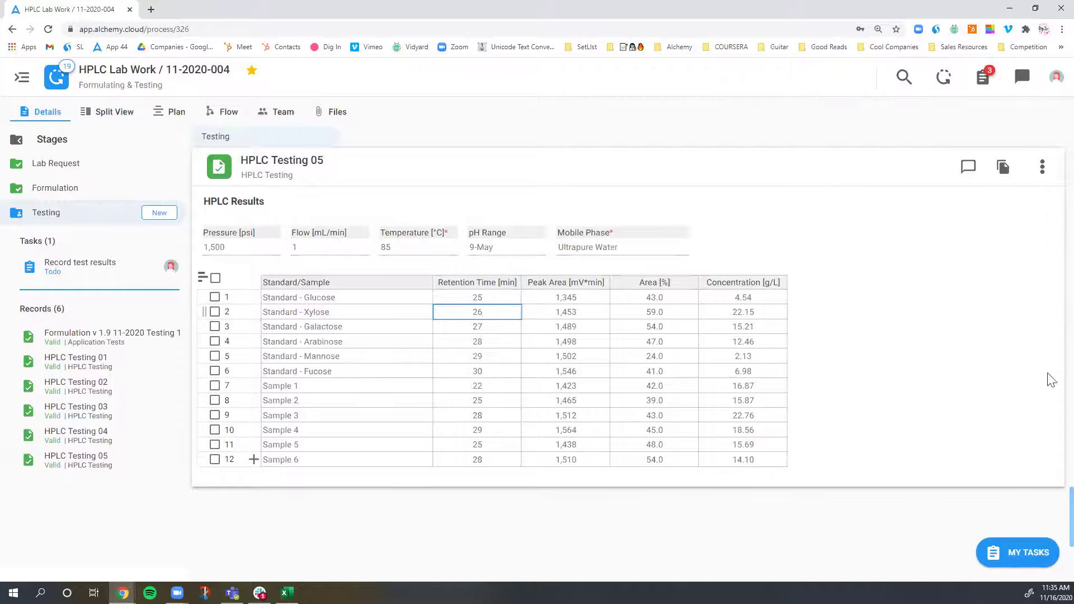
left_click(928, 374)
left_click(159, 213)
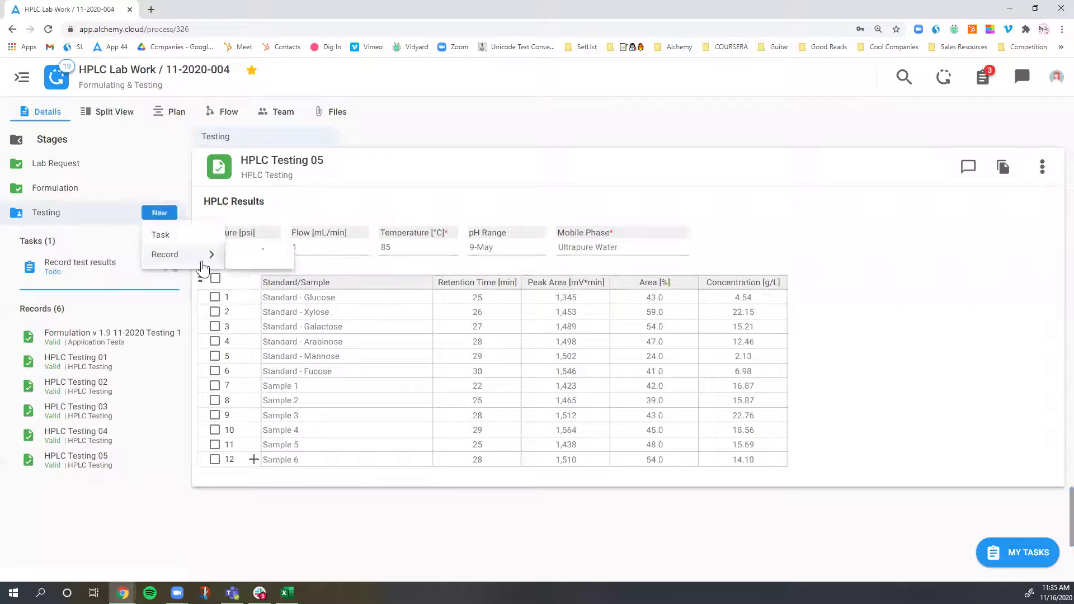
mouse_move(208, 255)
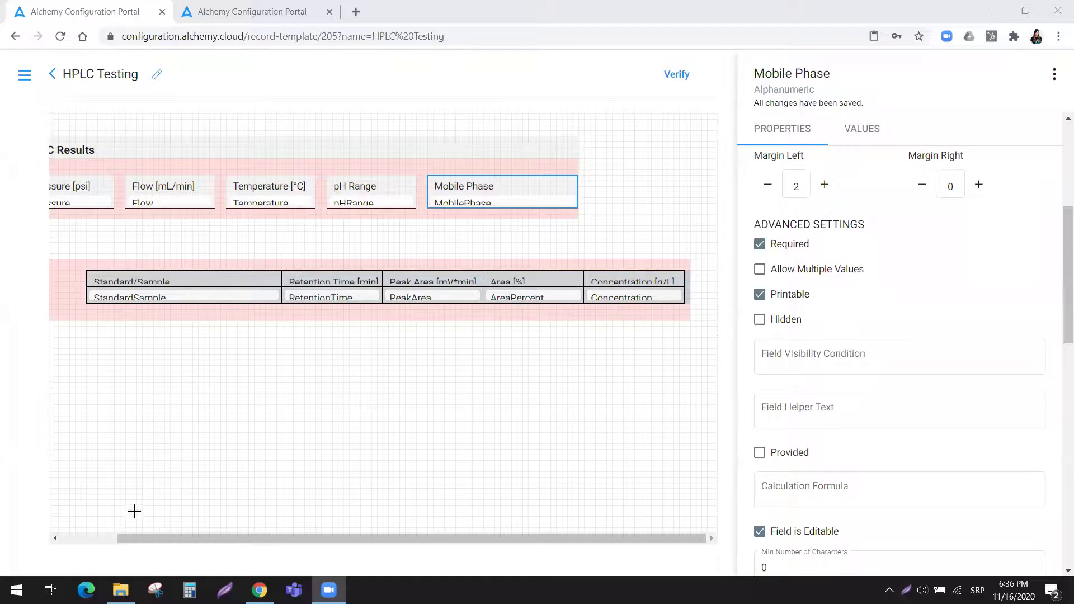
- In the Alchemy Configuration Portal, examine the HPLC Testing template's layout and the HPLC Testing record settings of the Testing stage
left_click_drag(122, 533, 74, 533)
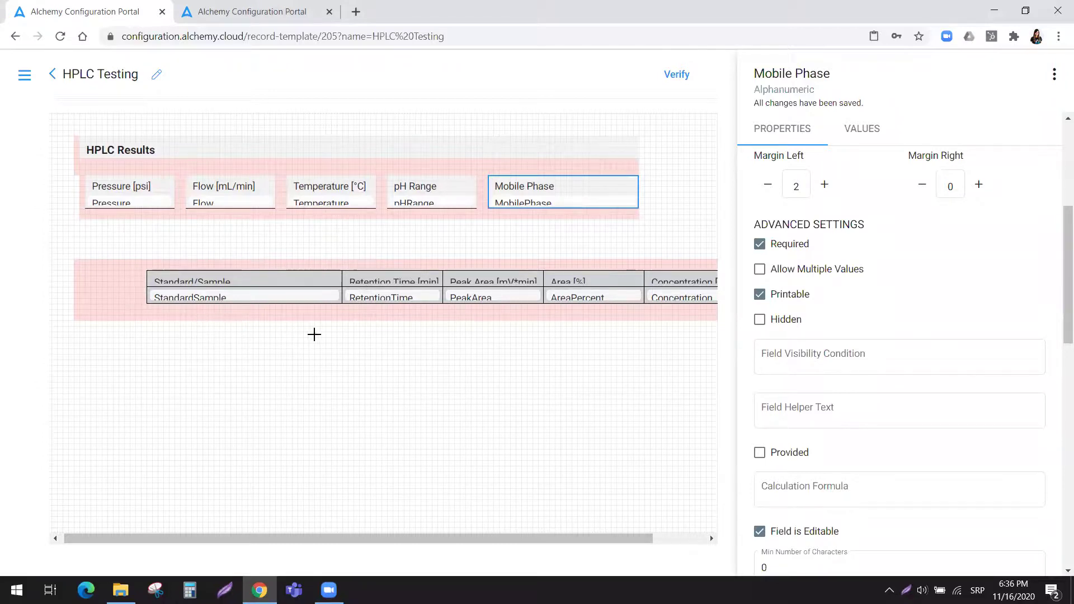
left_click_drag(256, 536, 352, 529)
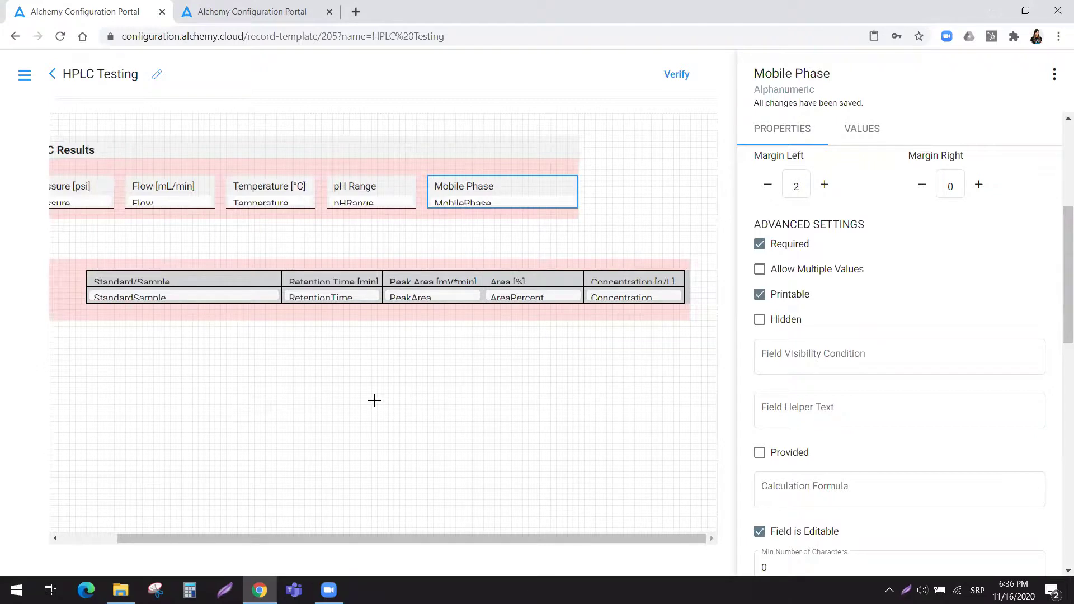
left_click(250, 12)
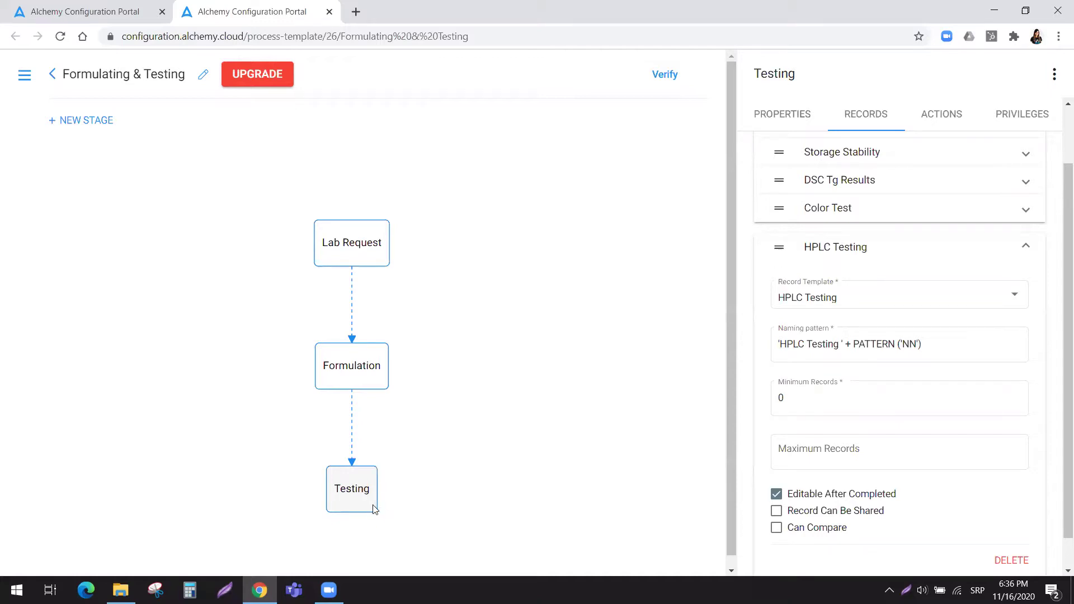
scroll(864, 386, "down", 1)
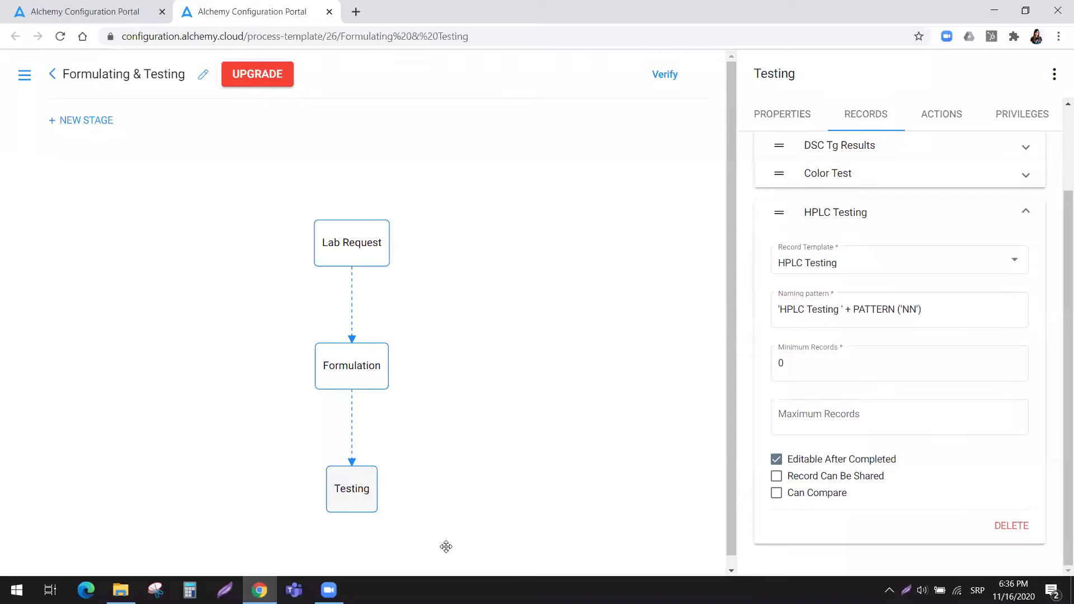